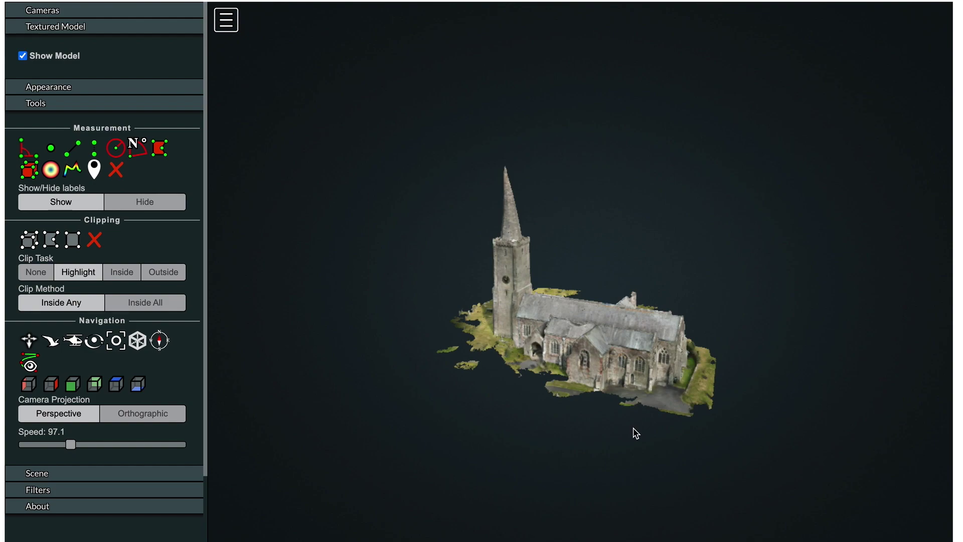
Examine the church model from its long side and close up around the tower's stonework and windows
{"action": "left_click_drag", "start_coordinate": [636, 433], "coordinate": [385, 436]}
{"action": "left_click_drag", "start_coordinate": [641, 407], "coordinate": [412, 405]}
{"action": "left_click_drag", "start_coordinate": [693, 368], "coordinate": [344, 301]}
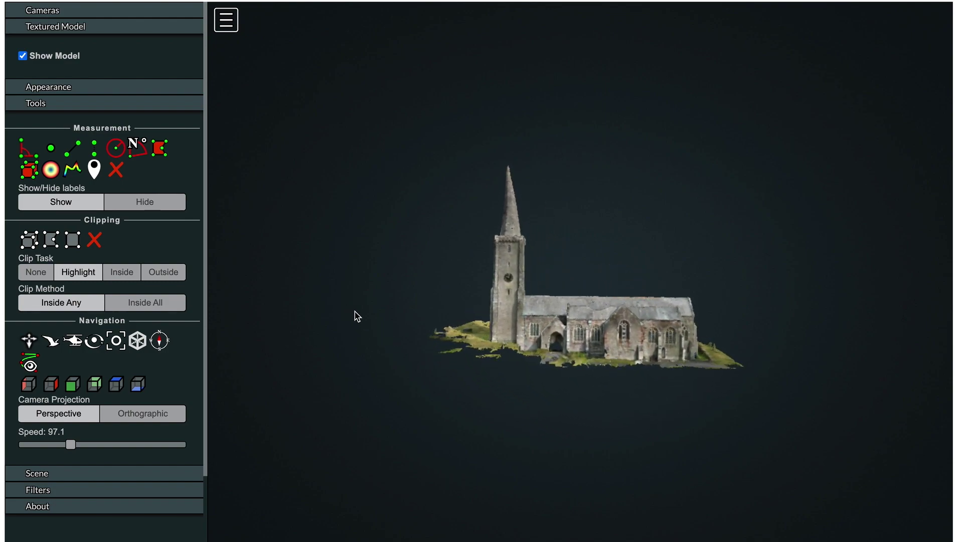
{"action": "scroll", "coordinate": [562, 336], "scroll_direction": "up", "scroll_amount": 5}
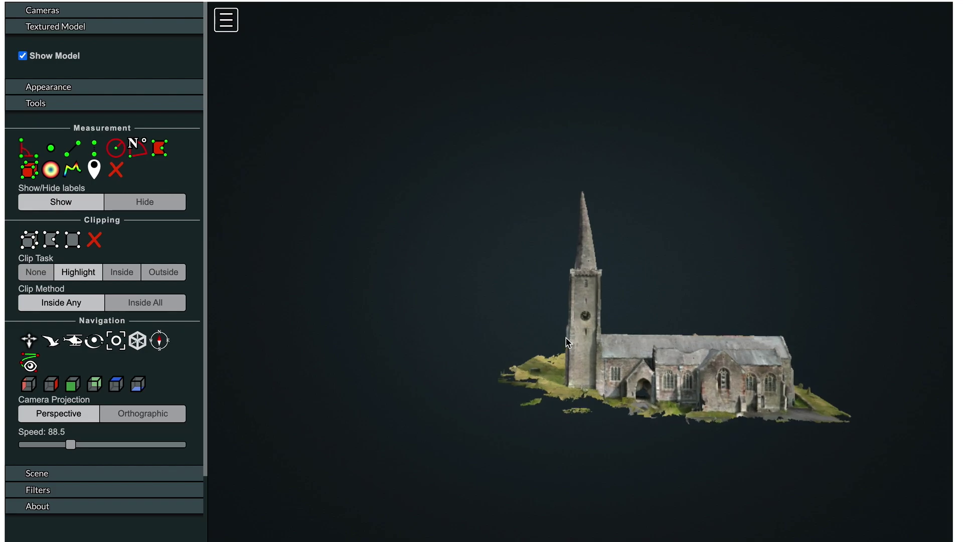
{"action": "scroll", "coordinate": [567, 342], "scroll_direction": "up", "scroll_amount": 3}
{"action": "scroll", "coordinate": [566, 338], "scroll_direction": "up", "scroll_amount": 3}
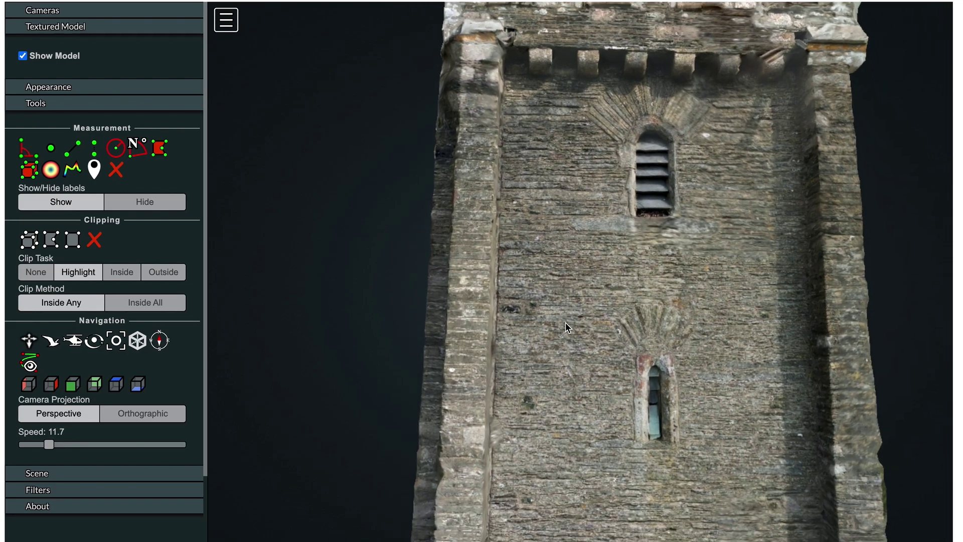
{"action": "left_click_drag", "start_coordinate": [564, 322], "coordinate": [838, 387]}
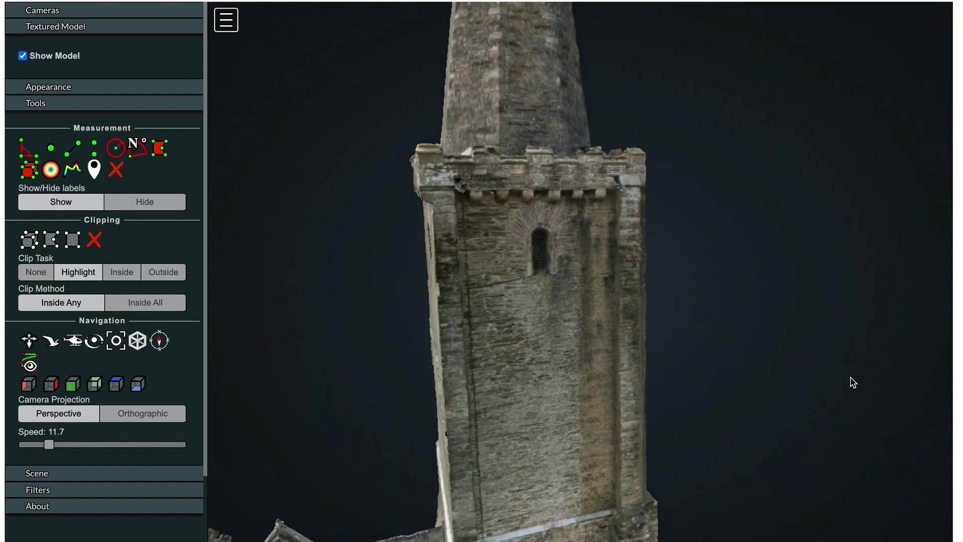
{"action": "left_click_drag", "start_coordinate": [721, 434], "coordinate": [746, 294]}
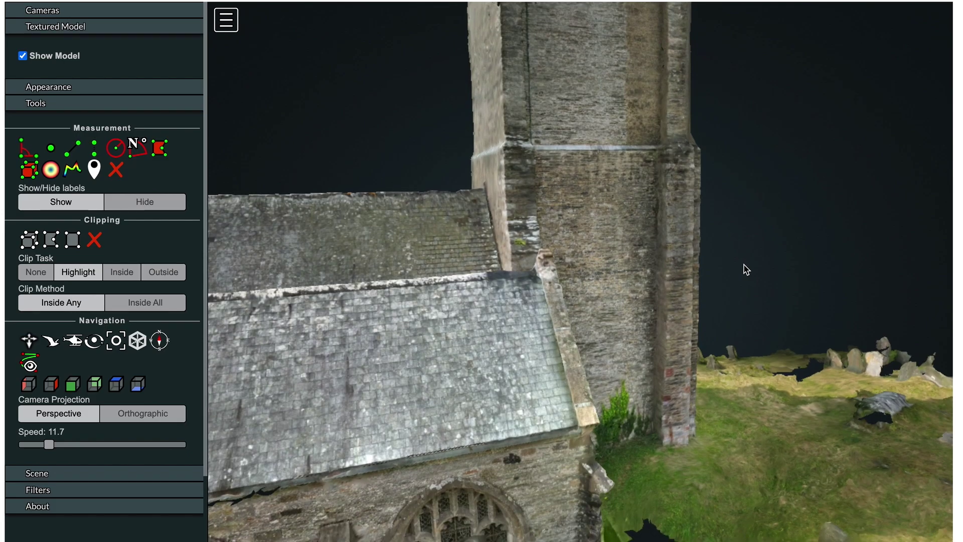
Measure the length of the ridge on the lower side roof, from its far gable to the tower-side gable
{"action": "scroll", "coordinate": [444, 356], "scroll_direction": "down", "scroll_amount": 6}
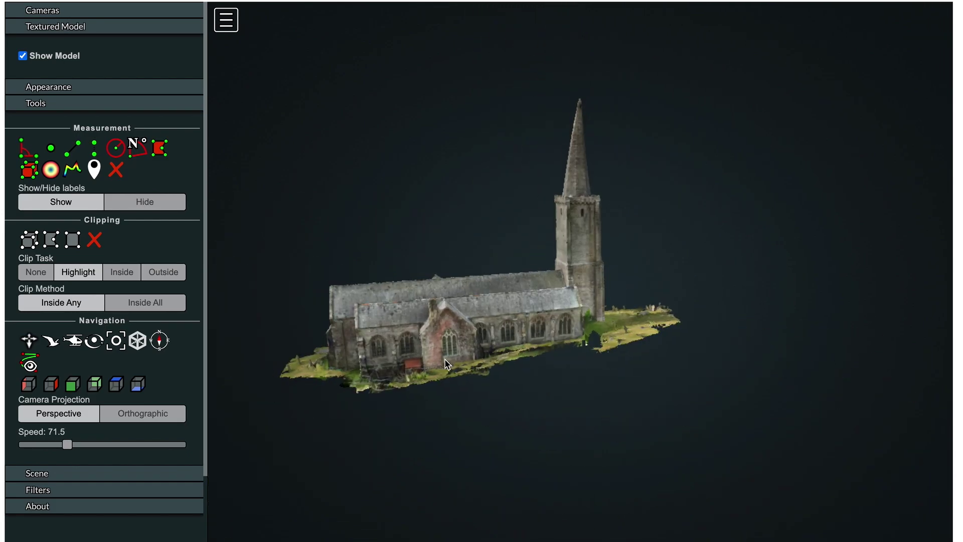
{"action": "scroll", "coordinate": [444, 356], "scroll_direction": "down", "scroll_amount": 5}
{"action": "scroll", "coordinate": [445, 362], "scroll_direction": "up", "scroll_amount": 5}
{"action": "scroll", "coordinate": [445, 359], "scroll_direction": "up", "scroll_amount": 3}
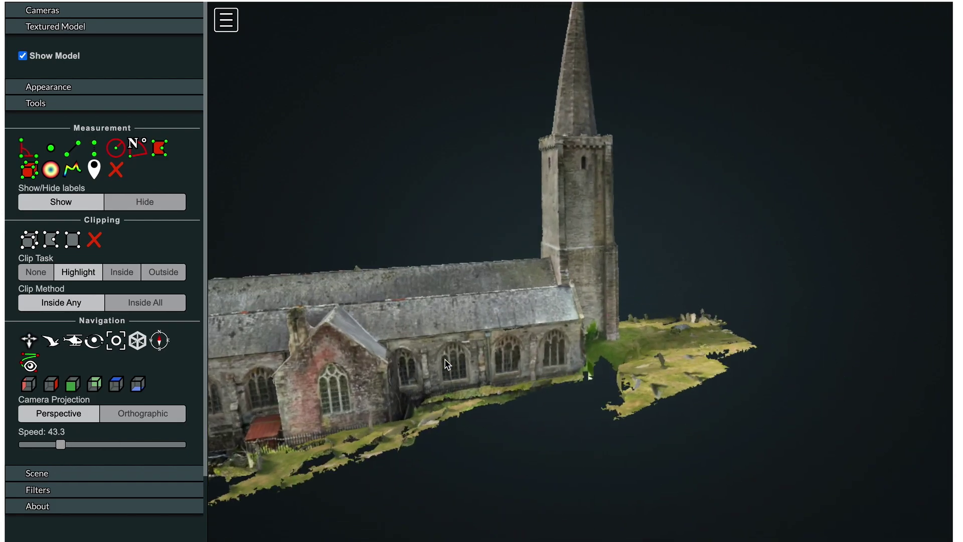
{"action": "right_click_drag", "start_coordinate": [459, 358], "coordinate": [516, 359]}
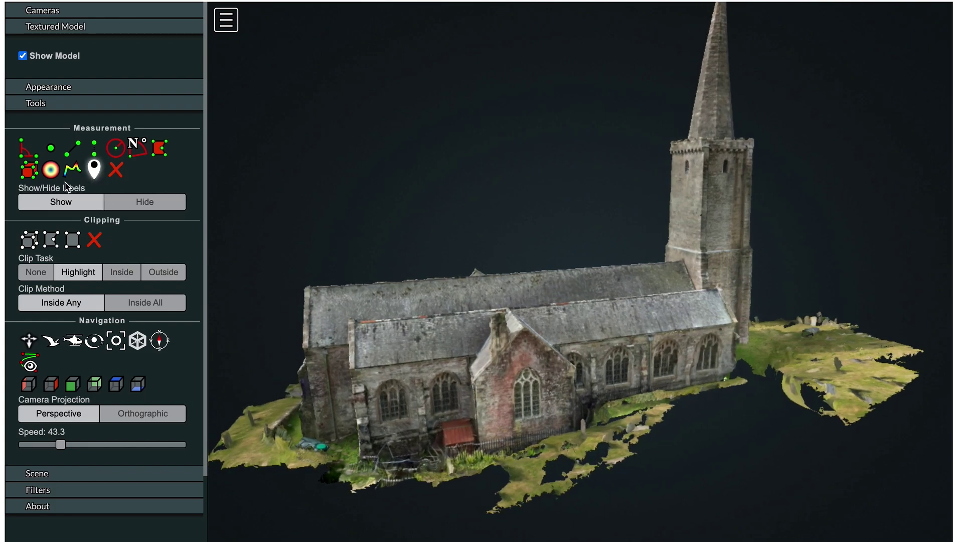
{"action": "left_click", "coordinate": [73, 151]}
{"action": "left_click", "coordinate": [349, 318]}
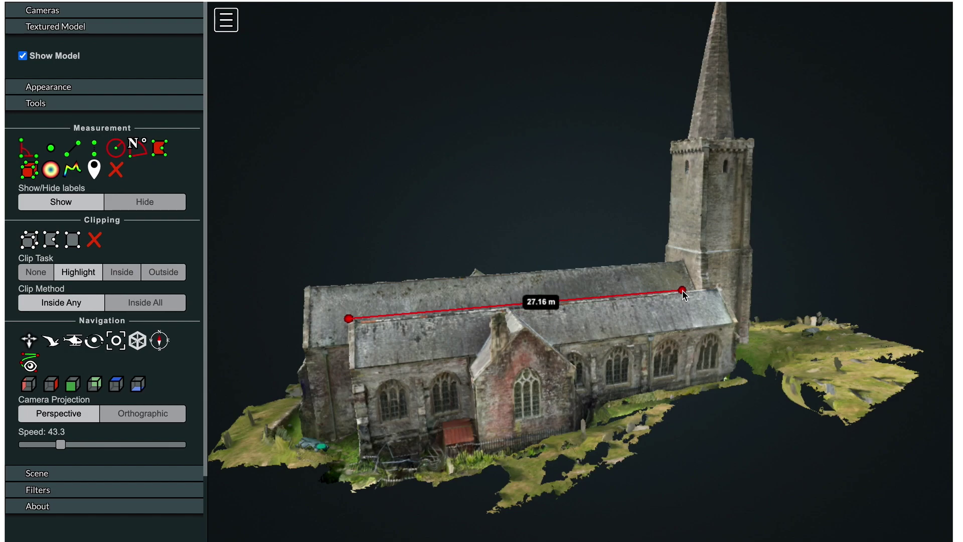
{"action": "left_click", "coordinate": [721, 287]}
{"action": "right_click", "coordinate": [721, 287]}
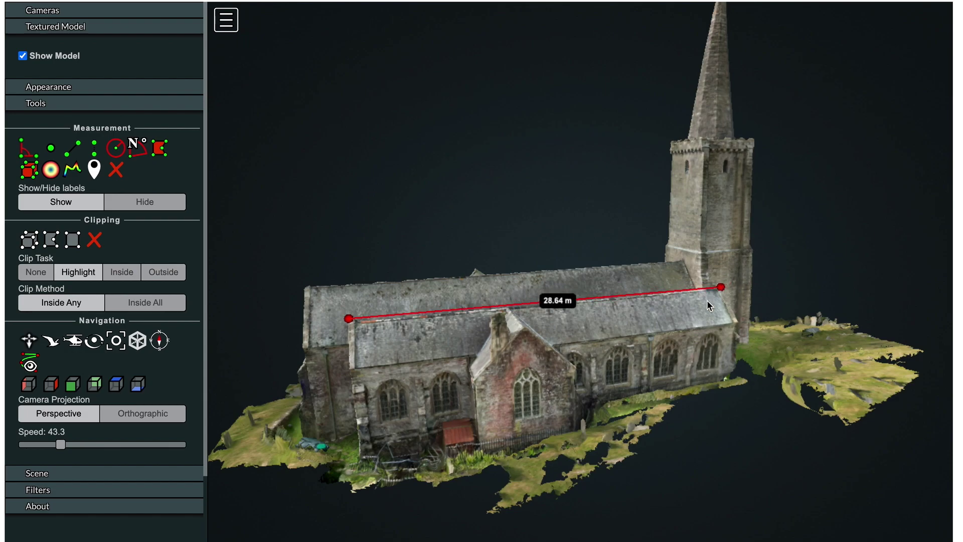
{"action": "right_click", "coordinate": [673, 331]}
Move the ridge measurement's endpoint at the gable farthest from the tower onto that gable's peak
{"action": "left_click_drag", "start_coordinate": [324, 377], "coordinate": [511, 347]}
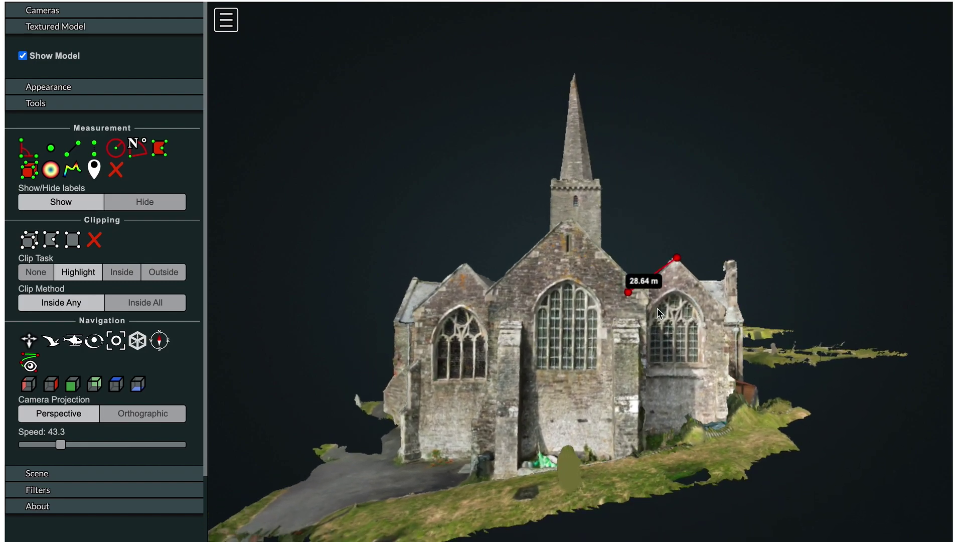
{"action": "left_click_drag", "start_coordinate": [657, 308], "coordinate": [629, 308]}
{"action": "scroll", "coordinate": [644, 322], "scroll_direction": "up", "scroll_amount": 5}
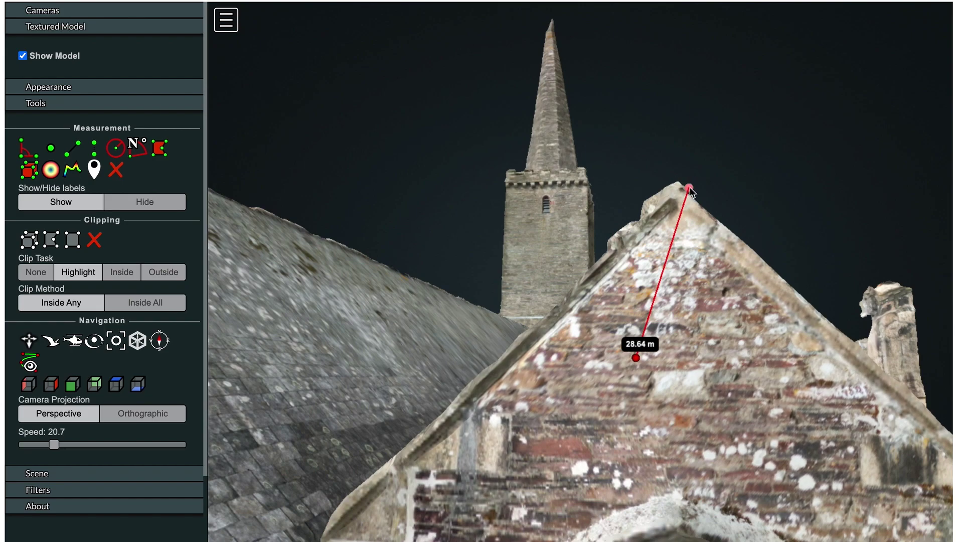
{"action": "left_click_drag", "start_coordinate": [688, 187], "coordinate": [682, 176]}
Move the ridge measurement's other endpoint onto the peak of the gable beside the tower
{"action": "left_click_drag", "start_coordinate": [770, 238], "coordinate": [551, 297]}
{"action": "scroll", "coordinate": [722, 291], "scroll_direction": "down", "scroll_amount": 5}
{"action": "scroll", "coordinate": [552, 323], "scroll_direction": "up", "scroll_amount": 5}
{"action": "scroll", "coordinate": [551, 323], "scroll_direction": "up", "scroll_amount": 3}
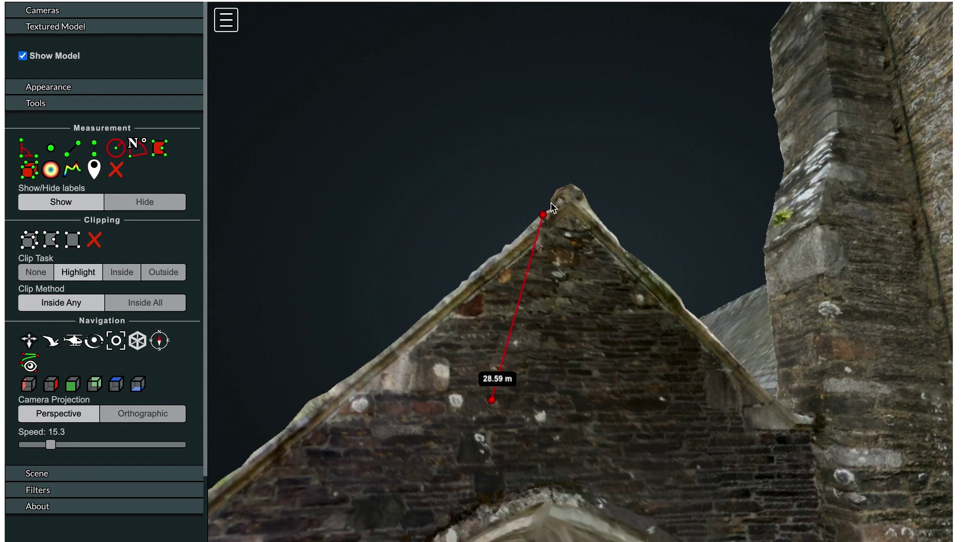
{"action": "left_click_drag", "start_coordinate": [542, 212], "coordinate": [569, 179]}
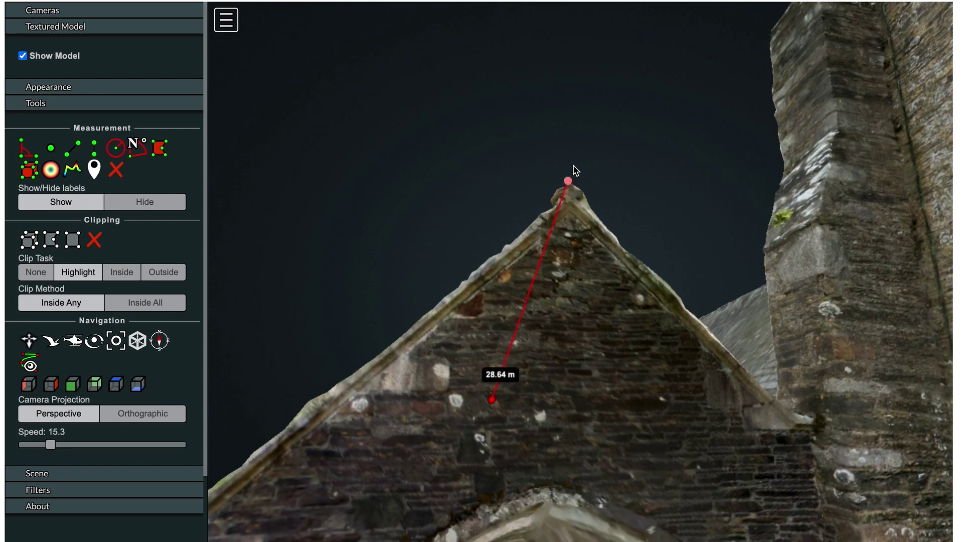
Check the ridge measurement's alignment along the roof from the side, the tower end and above
{"action": "left_click_drag", "start_coordinate": [505, 306], "coordinate": [765, 289]}
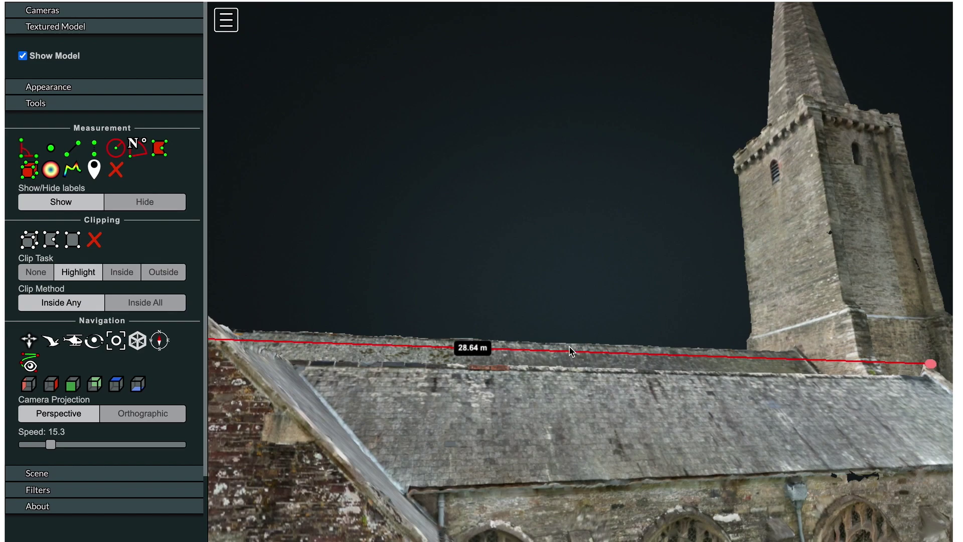
{"action": "scroll", "coordinate": [569, 347], "scroll_direction": "down", "scroll_amount": 5}
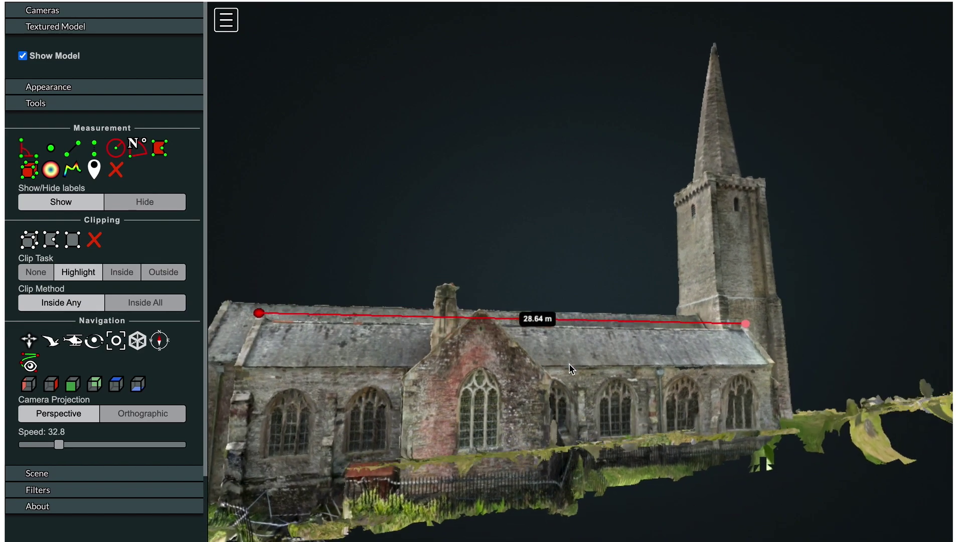
{"action": "left_click_drag", "start_coordinate": [571, 397], "coordinate": [570, 402]}
{"action": "left_click_drag", "start_coordinate": [726, 377], "coordinate": [541, 377]}
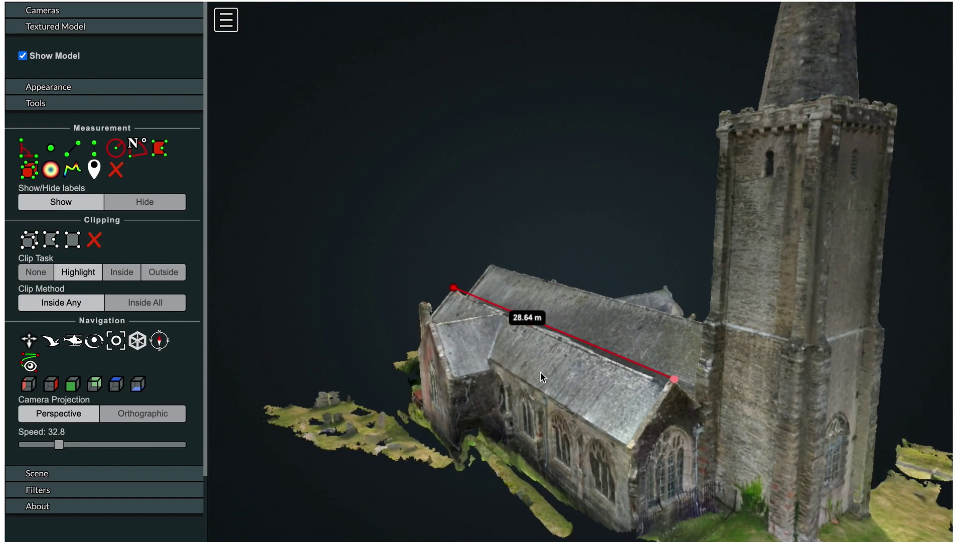
{"action": "scroll", "coordinate": [542, 376], "scroll_direction": "down", "scroll_amount": 5}
{"action": "scroll", "coordinate": [542, 376], "scroll_direction": "up", "scroll_amount": 5}
{"action": "scroll", "coordinate": [542, 376], "scroll_direction": "down", "scroll_amount": 1}
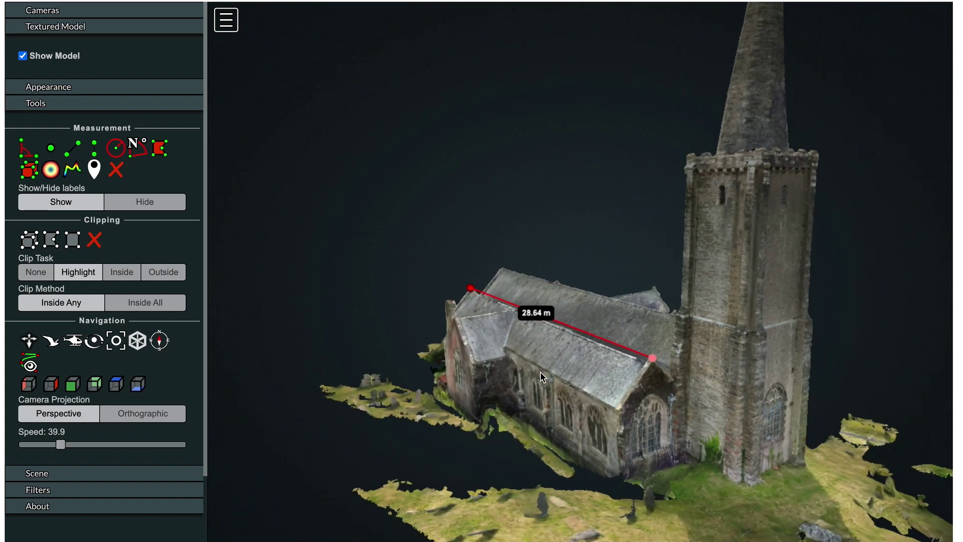
{"action": "left_click_drag", "start_coordinate": [558, 376], "coordinate": [576, 384]}
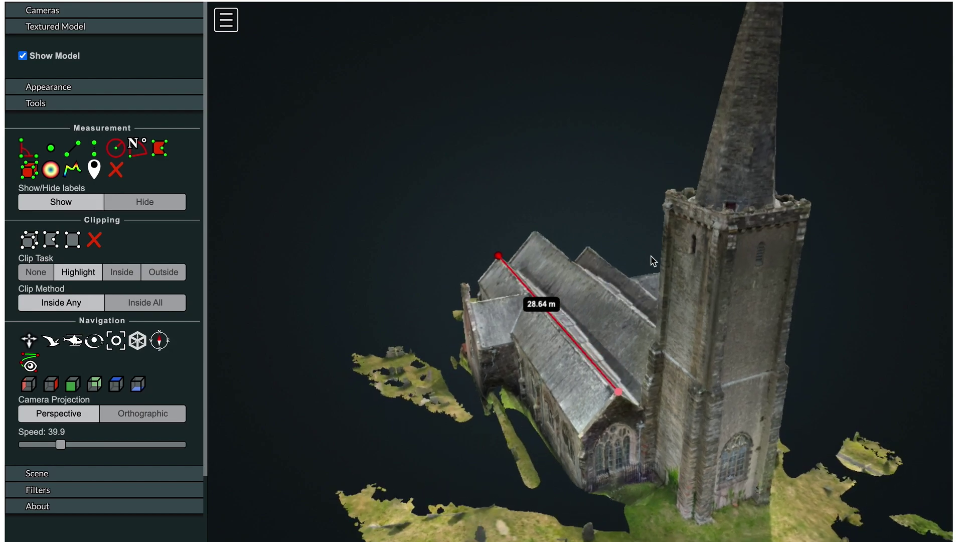
Measure the height from the tip of the spire to the ground beside the tower
{"action": "scroll", "coordinate": [652, 259], "scroll_direction": "down", "scroll_amount": 4}
{"action": "scroll", "coordinate": [652, 260], "scroll_direction": "down", "scroll_amount": 4}
{"action": "scroll", "coordinate": [652, 259], "scroll_direction": "up", "scroll_amount": 5}
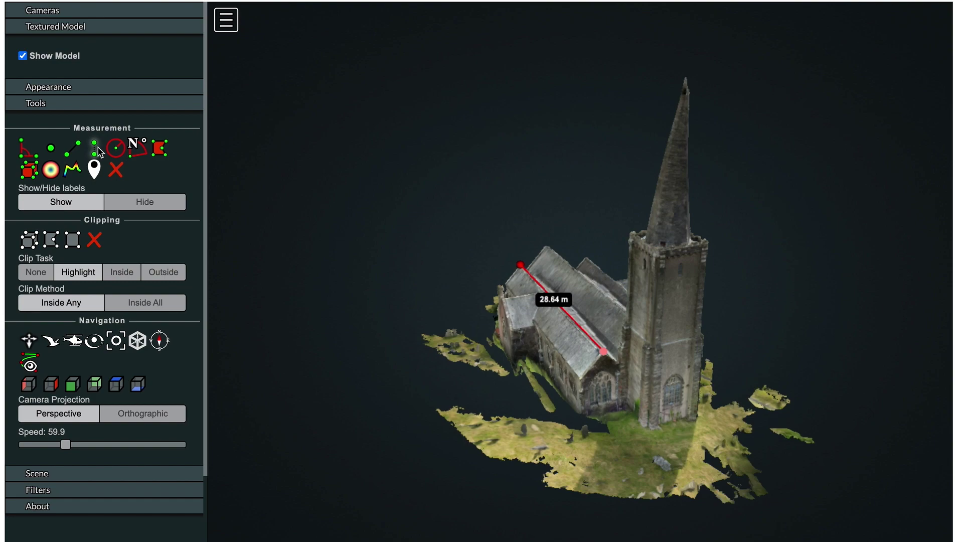
{"action": "left_click", "coordinate": [687, 52]}
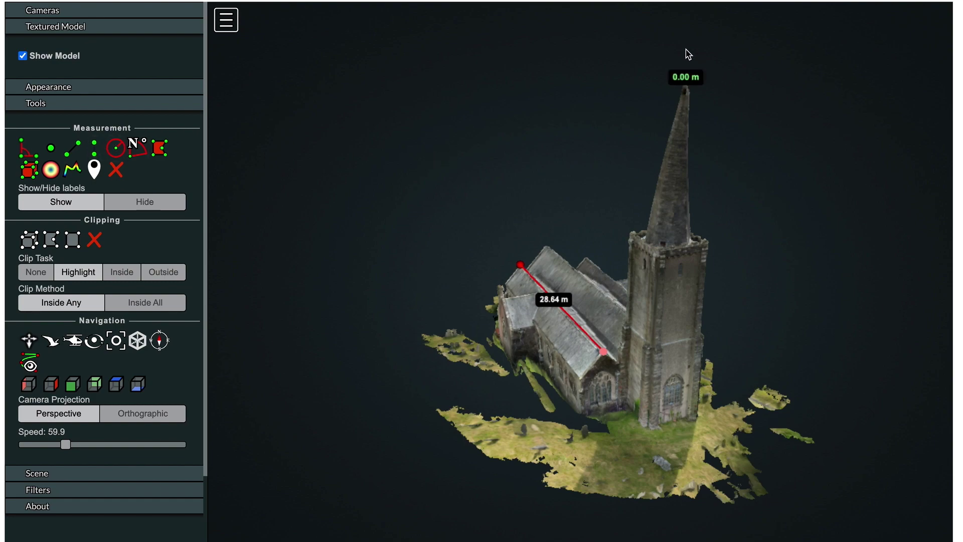
{"action": "left_click", "coordinate": [690, 447]}
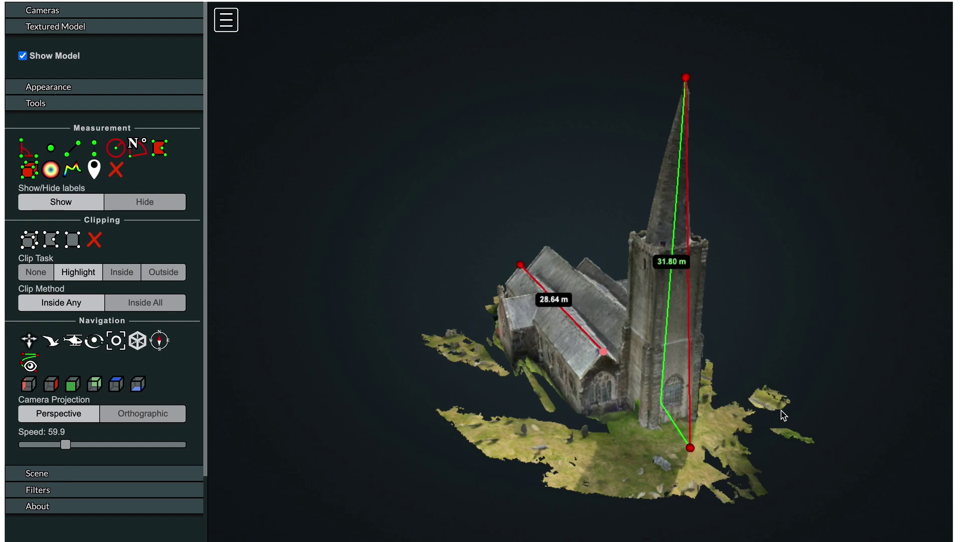
Compare spire heights using ground points at the porch path, the far-end paving and the grass beside the tower, and remove all measurements
{"action": "left_click_drag", "start_coordinate": [801, 379], "coordinate": [591, 386]}
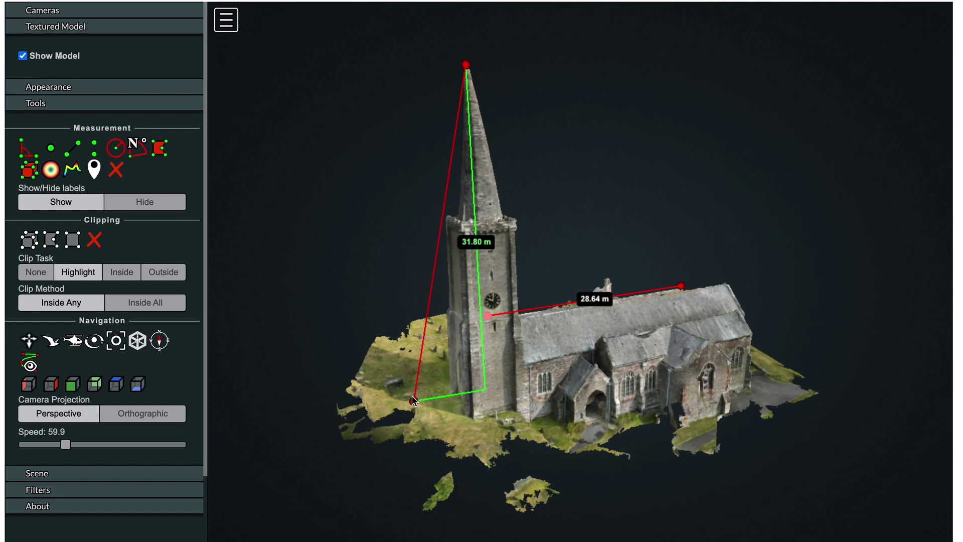
{"action": "left_click_drag", "start_coordinate": [414, 402], "coordinate": [593, 429]}
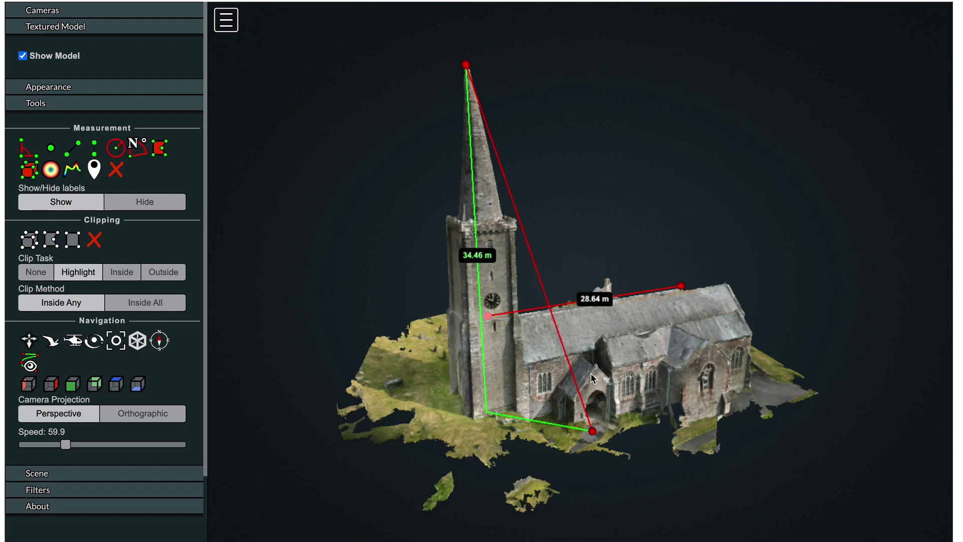
{"action": "left_click_drag", "start_coordinate": [594, 430], "coordinate": [772, 391]}
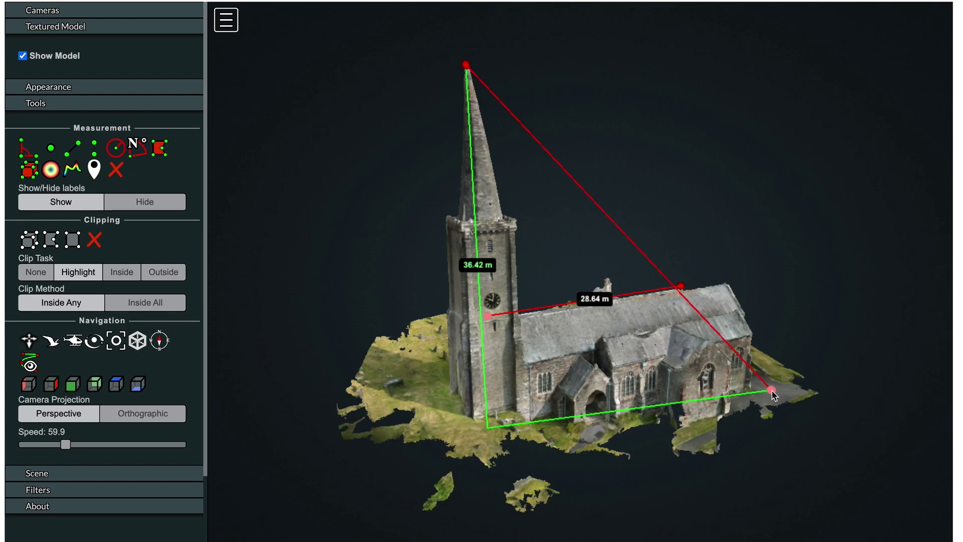
{"action": "left_click_drag", "start_coordinate": [771, 391], "coordinate": [431, 399]}
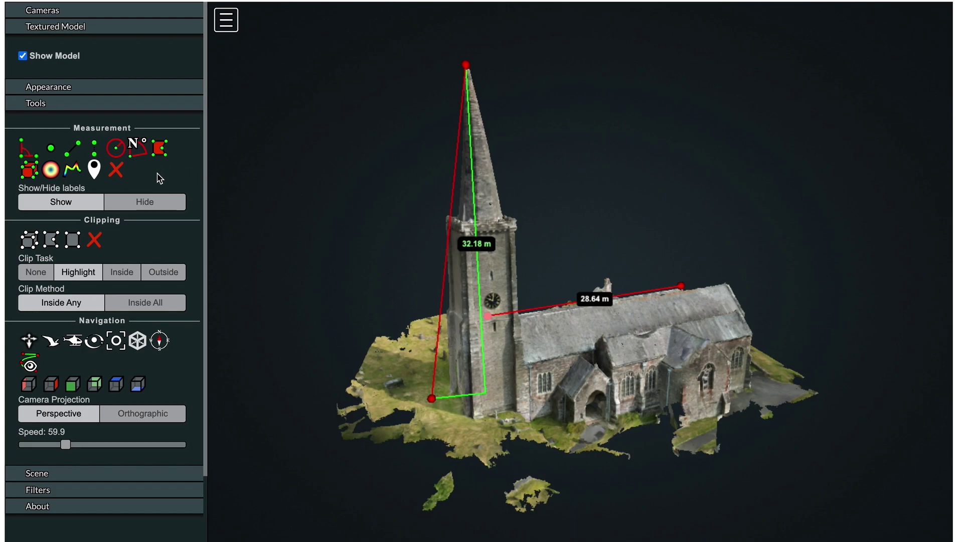
{"action": "left_click", "coordinate": [115, 169]}
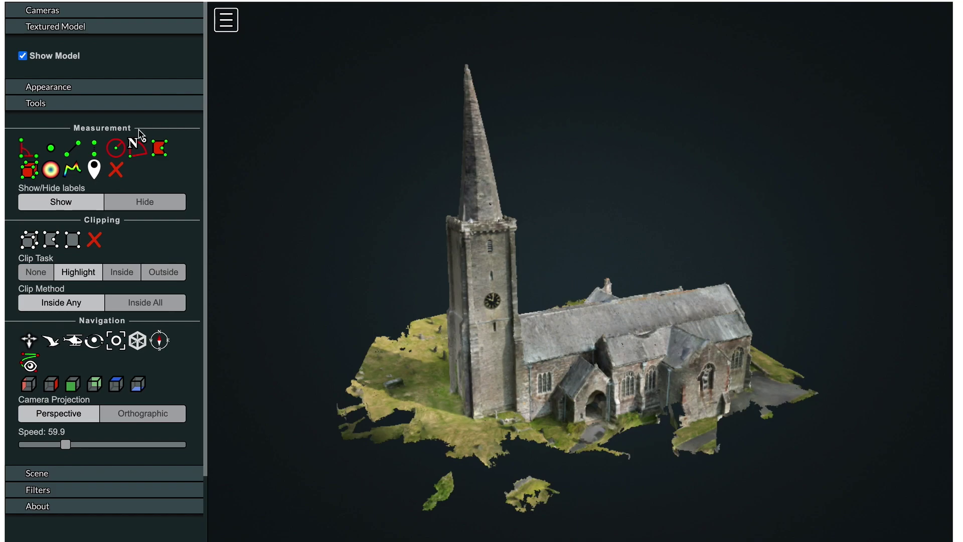
Show the camera positions around the church model
{"action": "left_click", "coordinate": [83, 28]}
{"action": "left_click_drag", "start_coordinate": [473, 343], "coordinate": [348, 361]}
{"action": "left_click", "coordinate": [62, 11]}
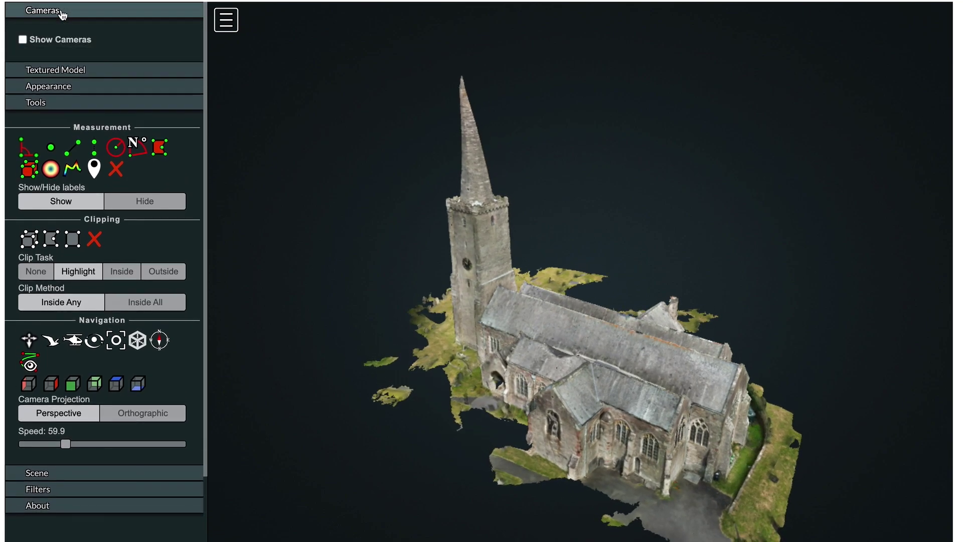
{"action": "left_click", "coordinate": [22, 40]}
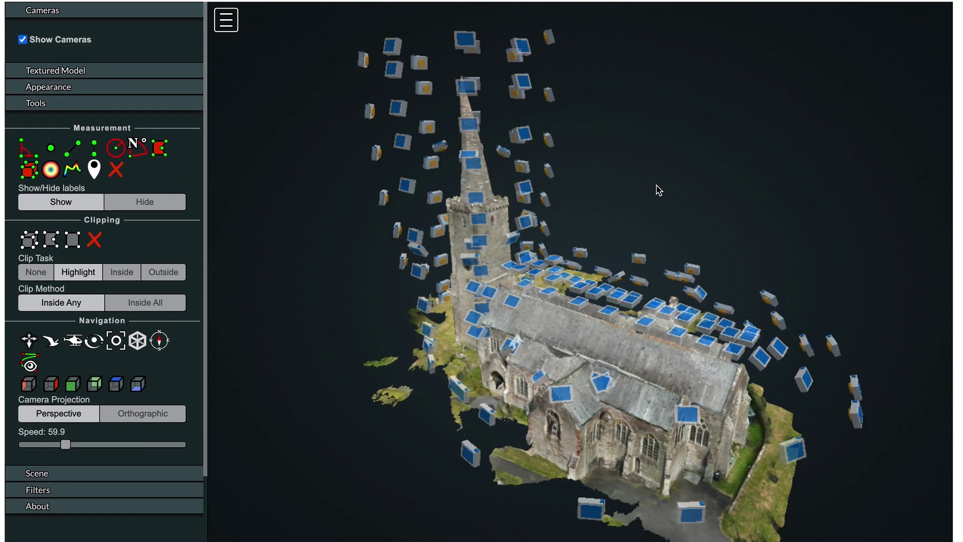
Preview the source photo Roof5.JPG from the tilted camera above the middle of the roof
{"action": "left_click_drag", "start_coordinate": [657, 189], "coordinate": [789, 167]}
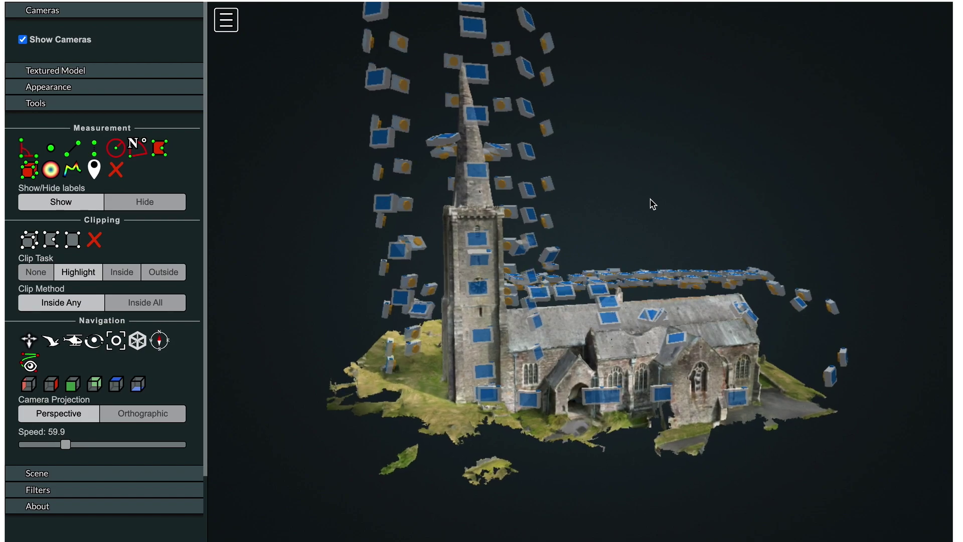
{"action": "left_click_drag", "start_coordinate": [646, 203], "coordinate": [430, 276]}
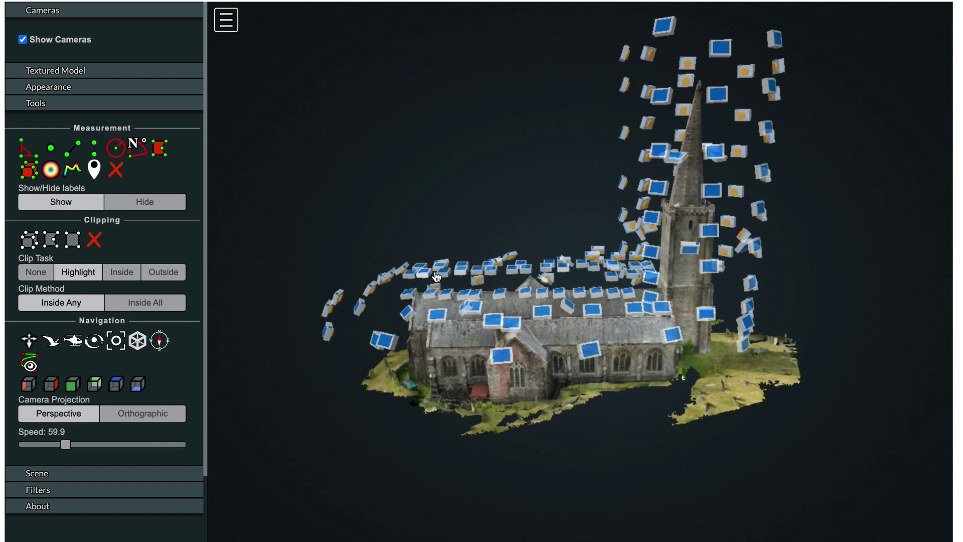
{"action": "left_click", "coordinate": [567, 306]}
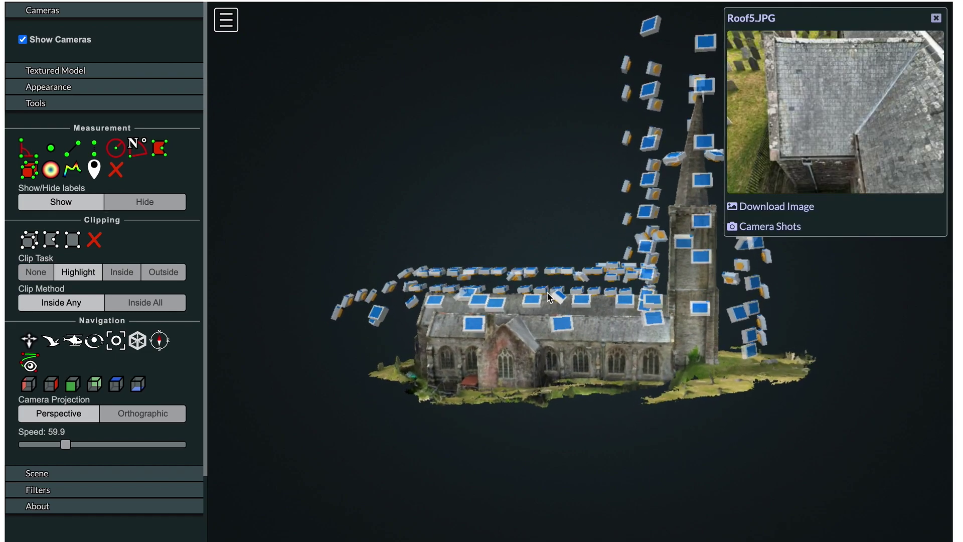
Inspect the photo Roof74.JPG full size from the camera in front of the side roof, and close the image and its preview
{"action": "left_click", "coordinate": [562, 324]}
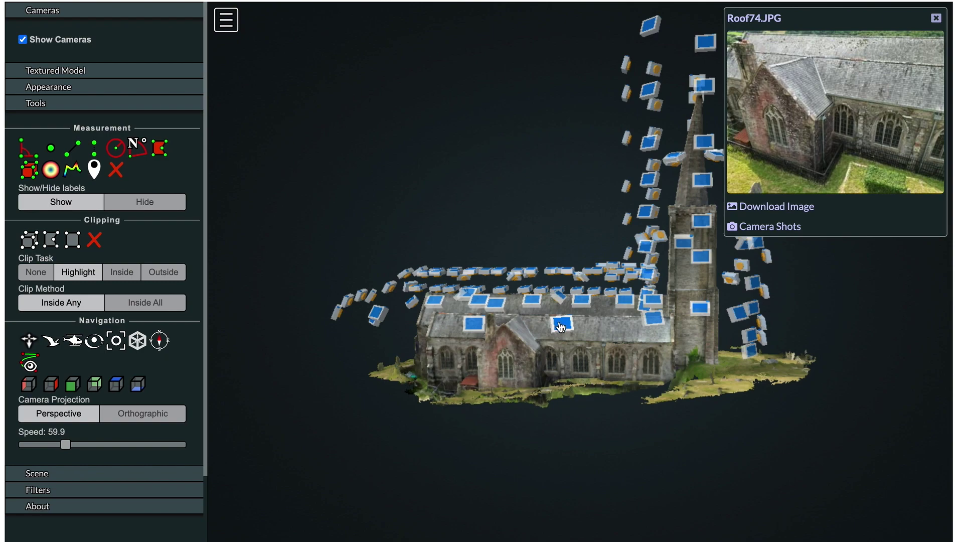
{"action": "left_click", "coordinate": [817, 155]}
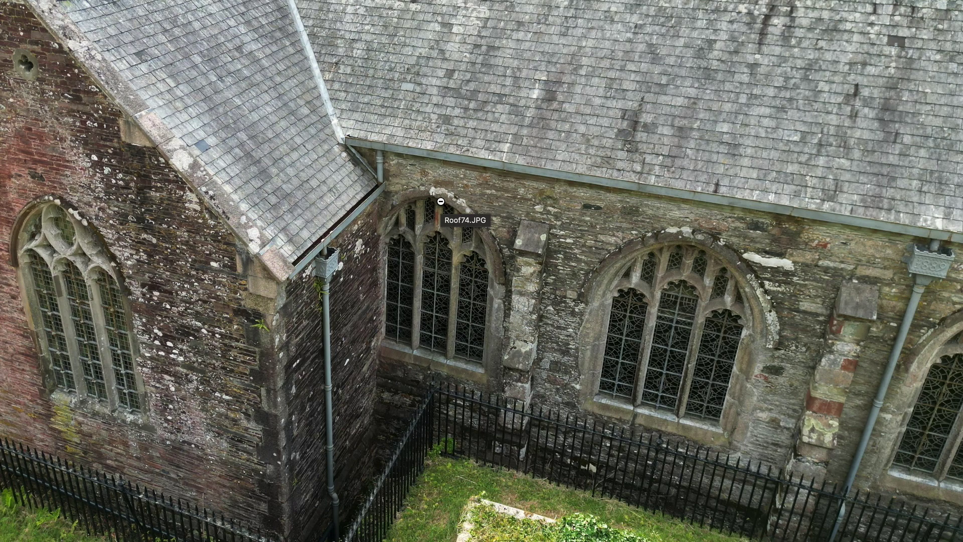
{"action": "left_click", "coordinate": [638, 249]}
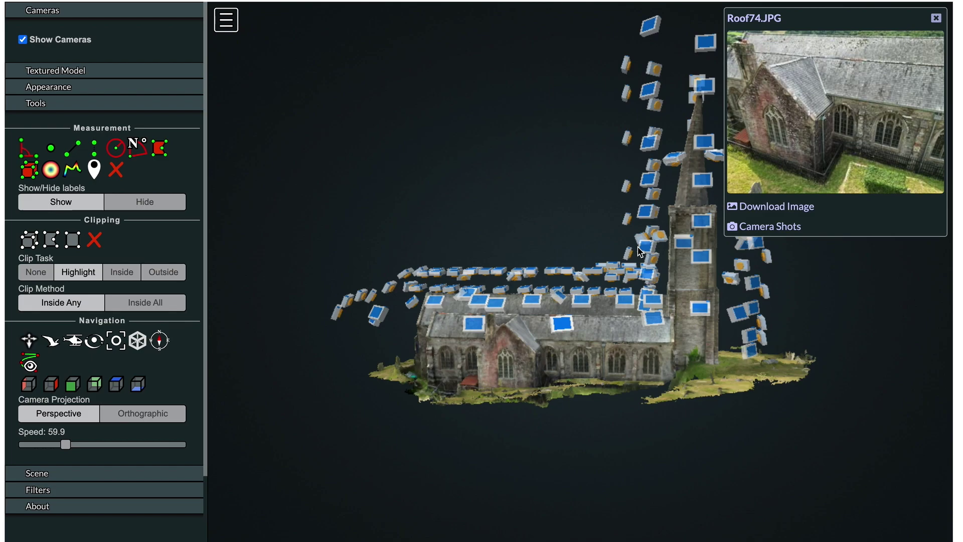
{"action": "left_click", "coordinate": [937, 19]}
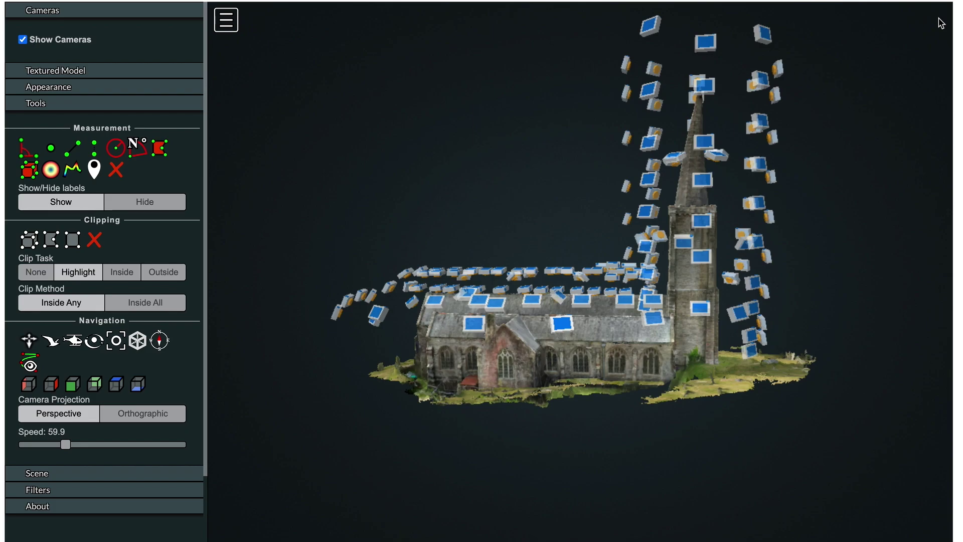